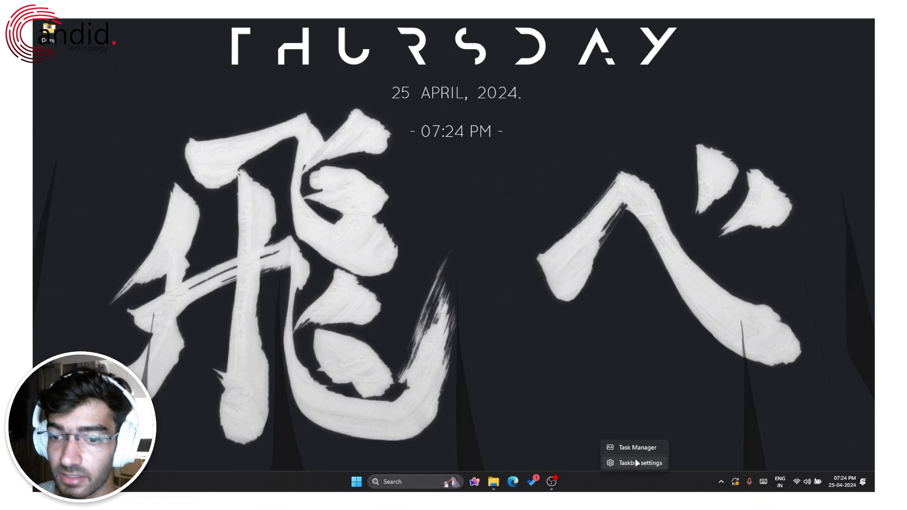
Step: Turn on the Copilot (preview) toggle in Taskbar settings, then close Settings
left_click(638, 464)
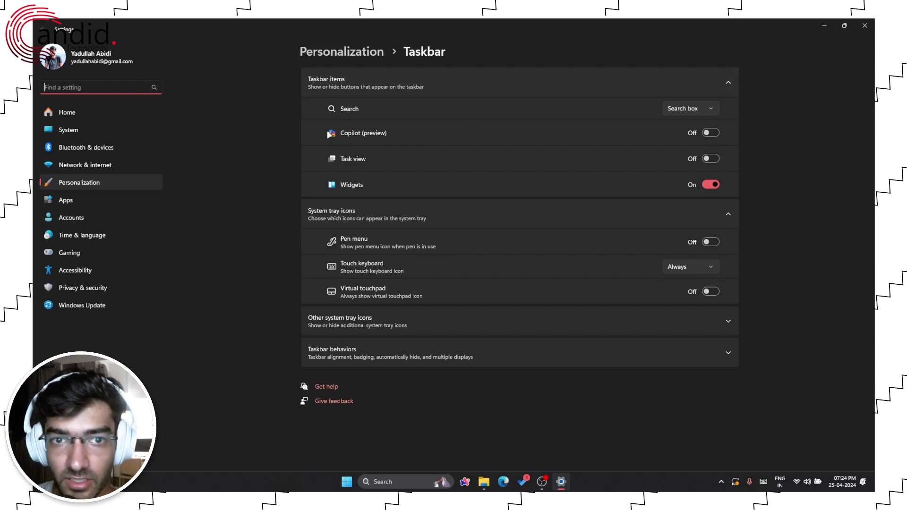
left_click(709, 134)
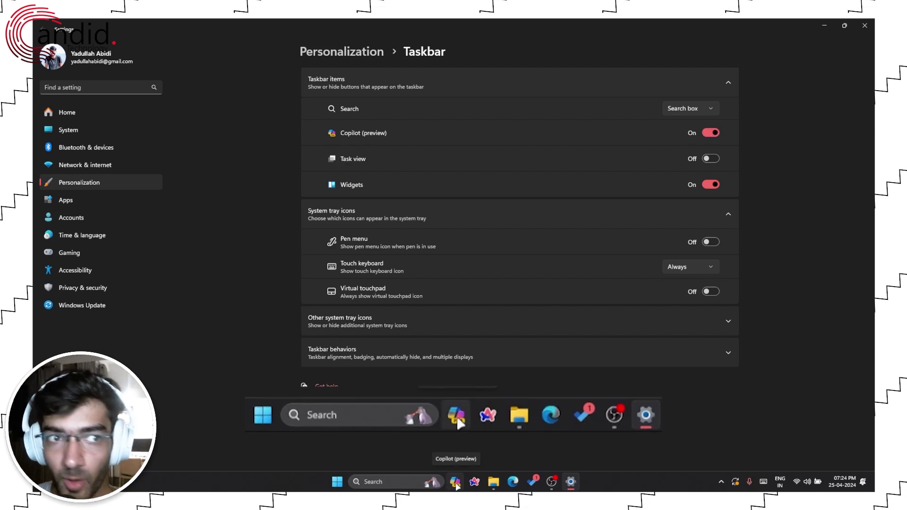
left_click(865, 25)
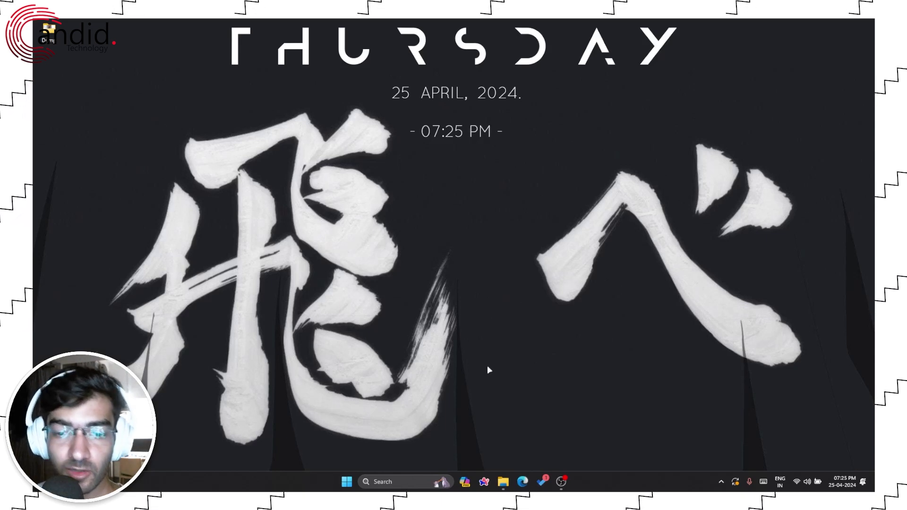
Step: Open the Copilot sidebar, view the recent chats list, and go back to the welcome screen
left_click(465, 482)
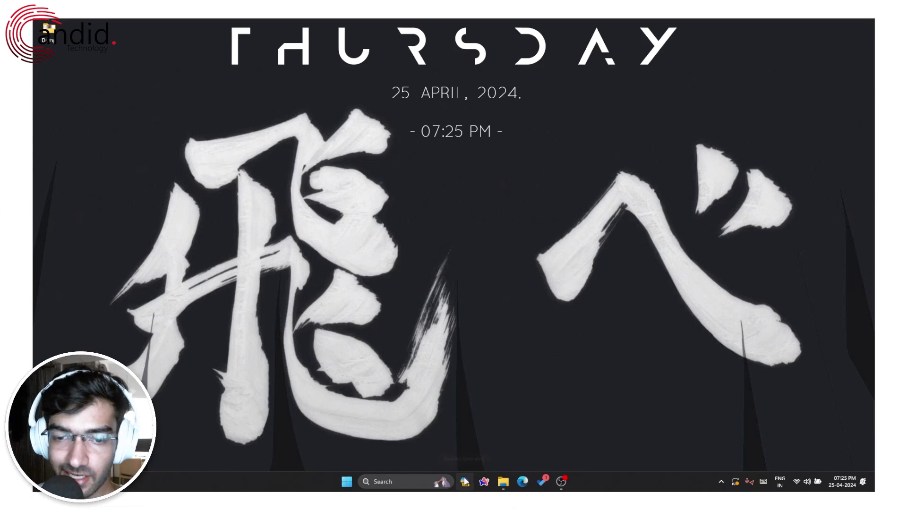
scroll(820, 251, "up", 15)
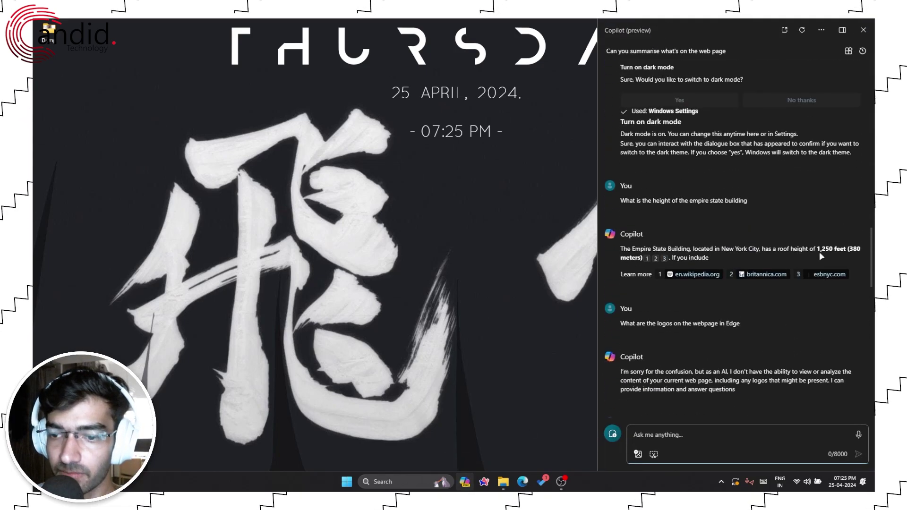
scroll(741, 282, "up", 10)
scroll(714, 313, "down", 20)
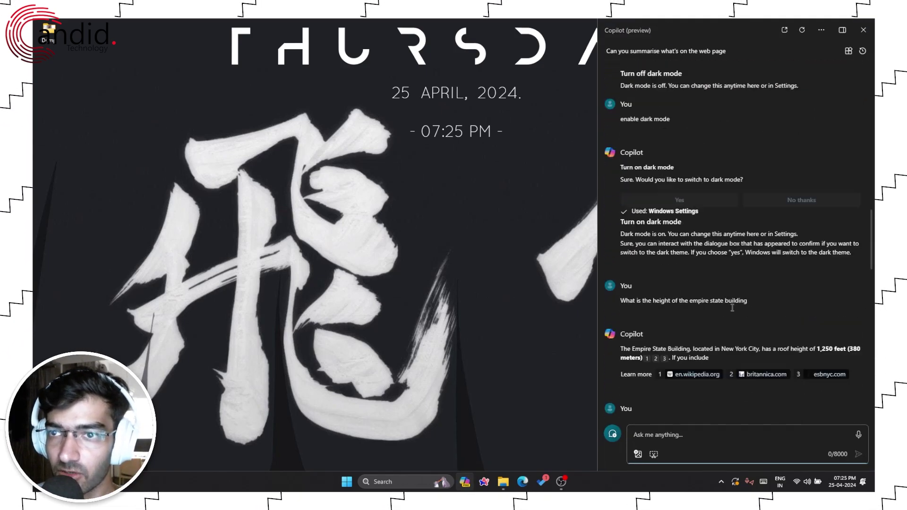
scroll(733, 310, "up", 15)
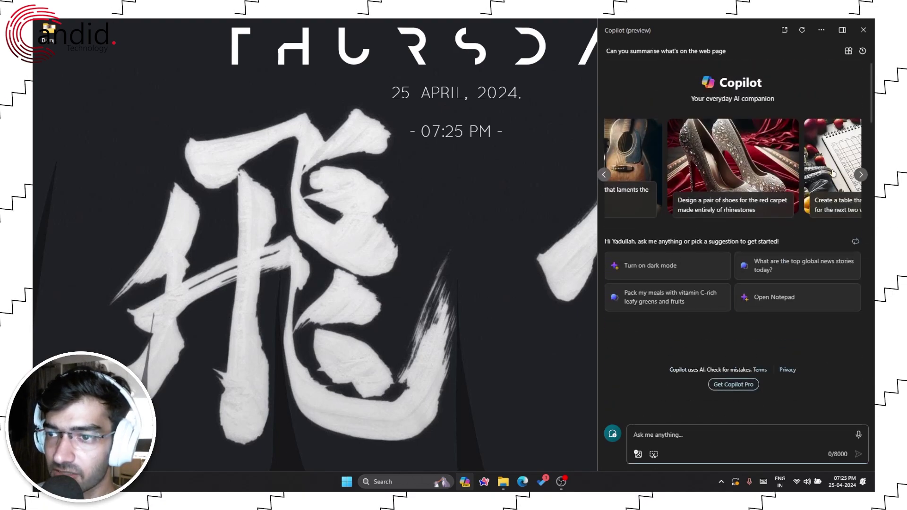
left_click(863, 51)
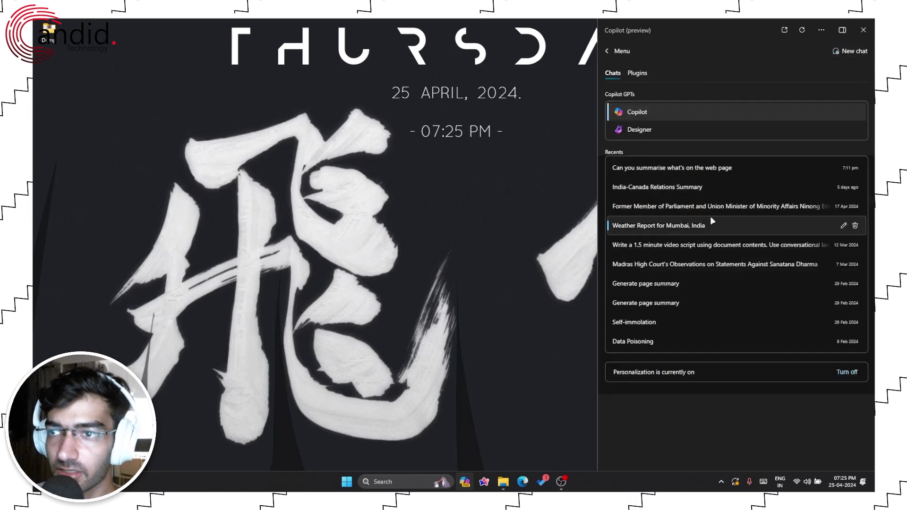
left_click(617, 51)
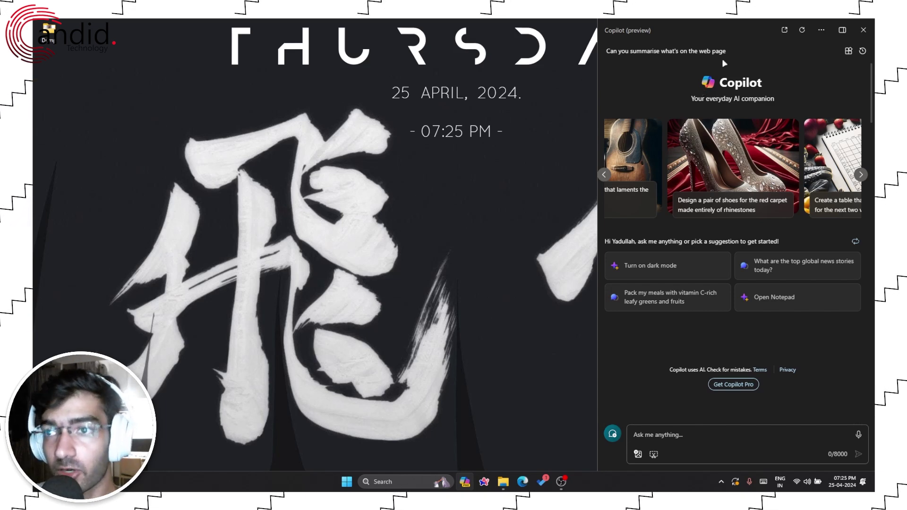
left_click(820, 32)
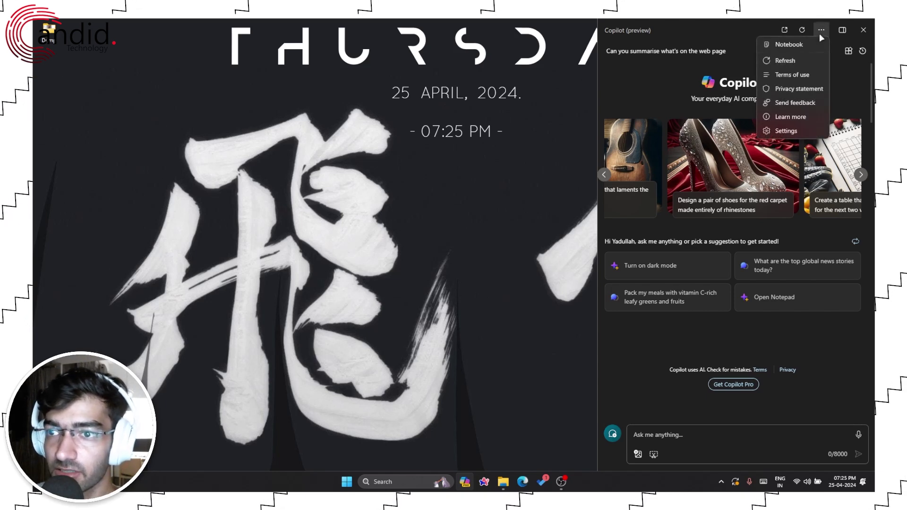
left_click(786, 131)
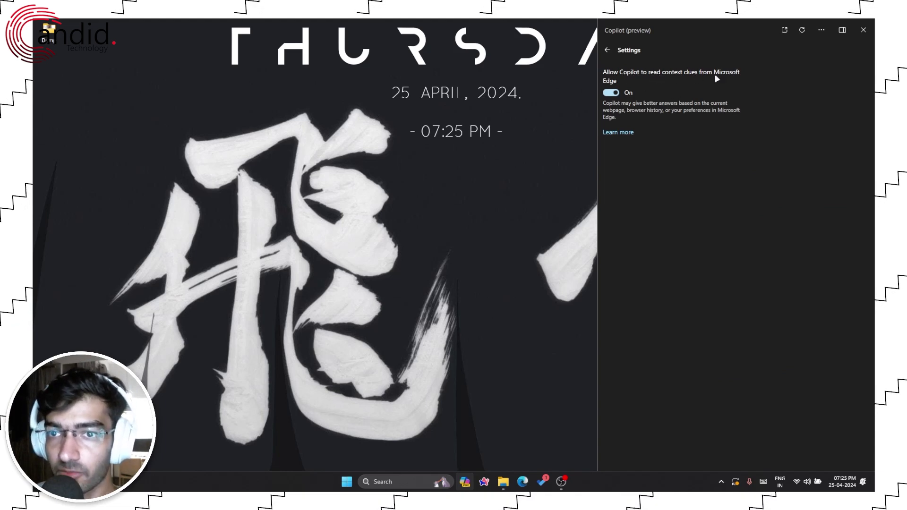
left_click(609, 51)
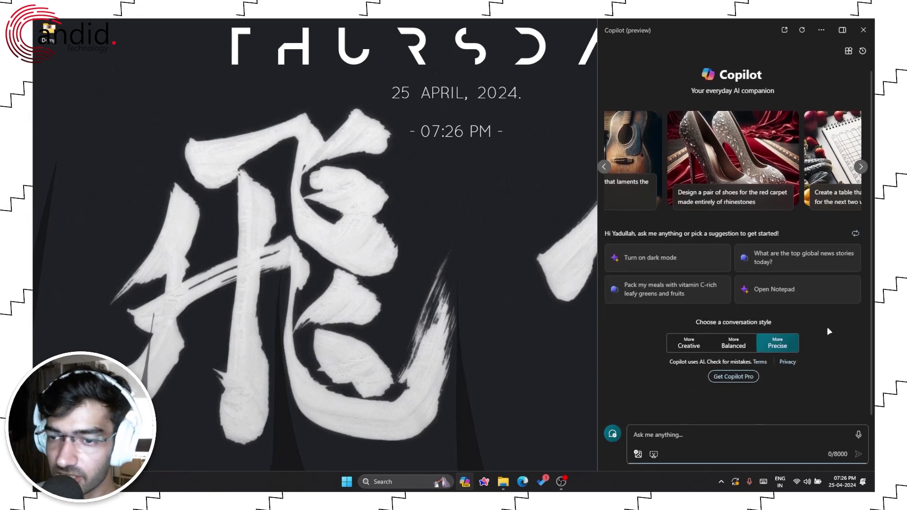
Step: Switch to More Creative style and have Copilot open File Explorer with 'Open Windows Explorer'
left_click(688, 346)
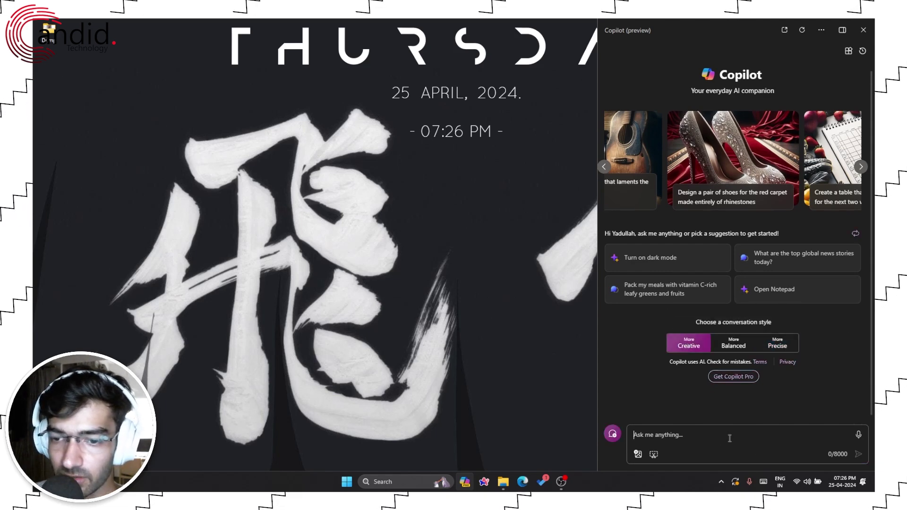
type("Open Windows Explorer")
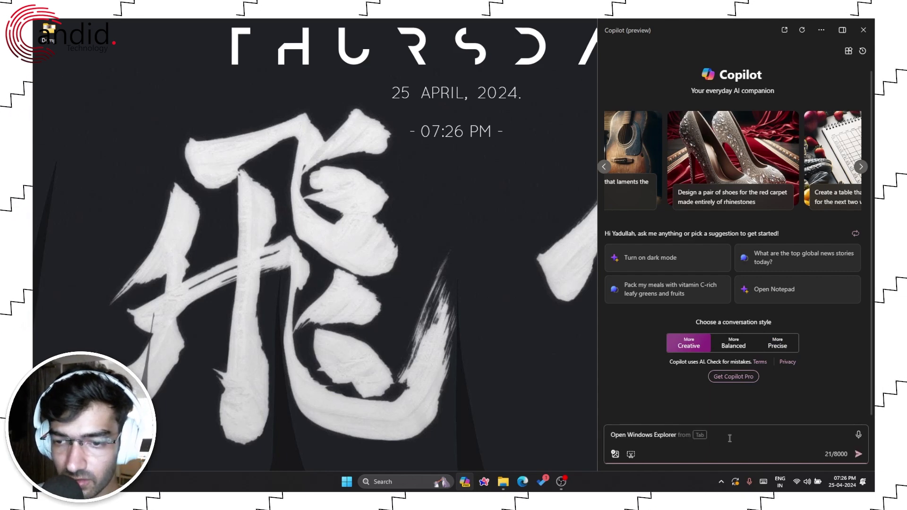
key("Return")
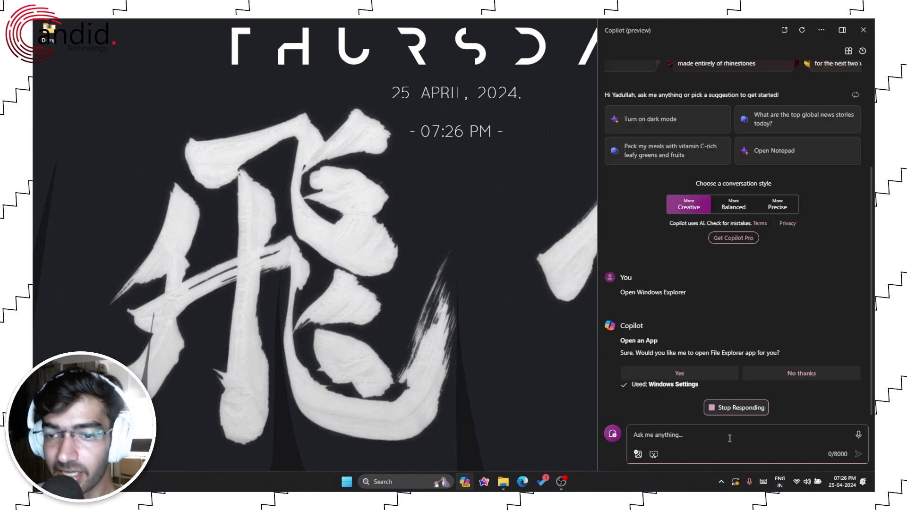
left_click(703, 375)
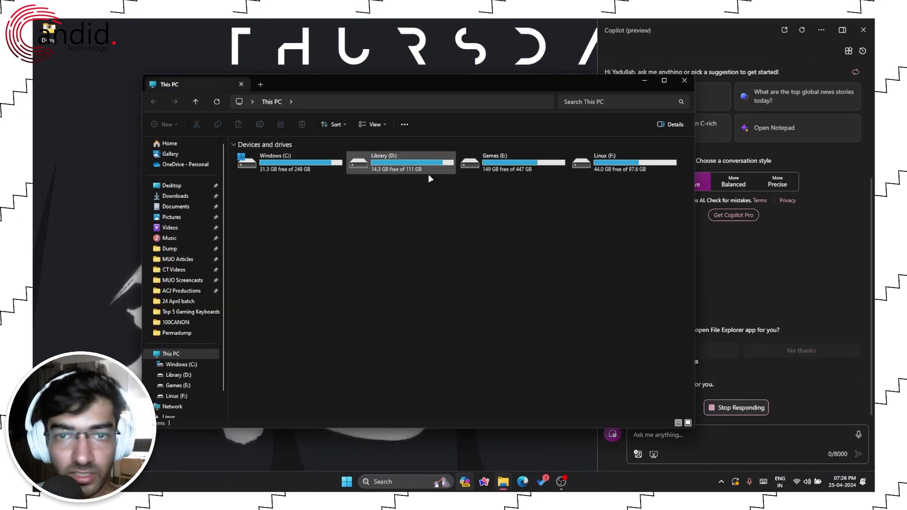
Step: Close the File Explorer window that Copilot opened
left_click_drag(381, 82, 355, 88)
left_click(655, 90)
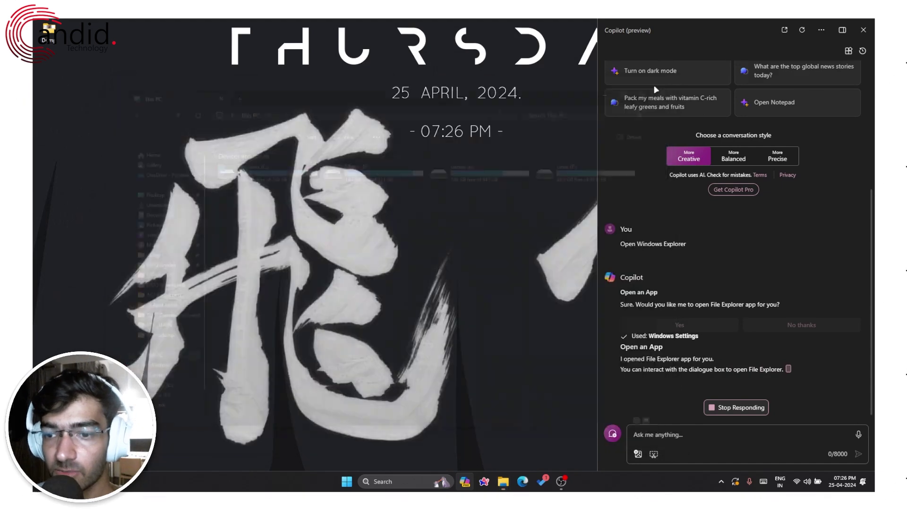
left_click(687, 437)
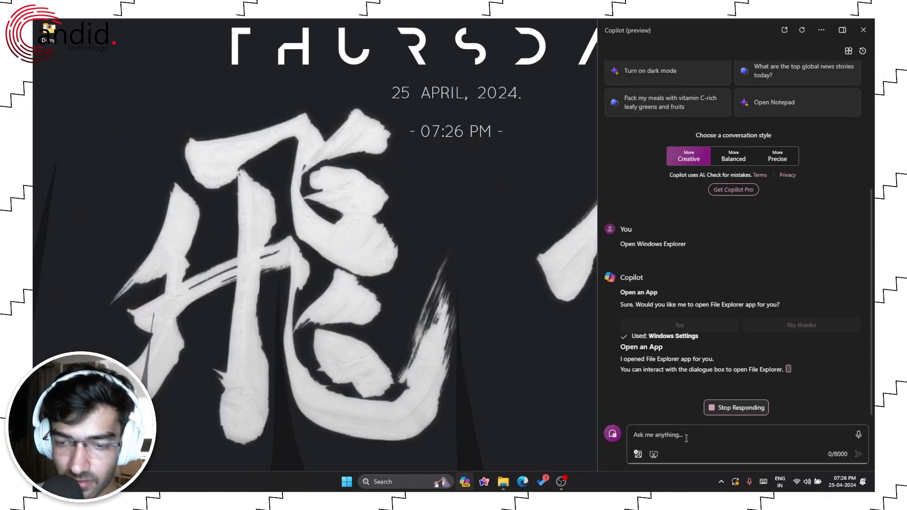
Step: Ask Copilot to 'Mute my PC' and decline the confirmation so the action pauses
type("Mute my PC")
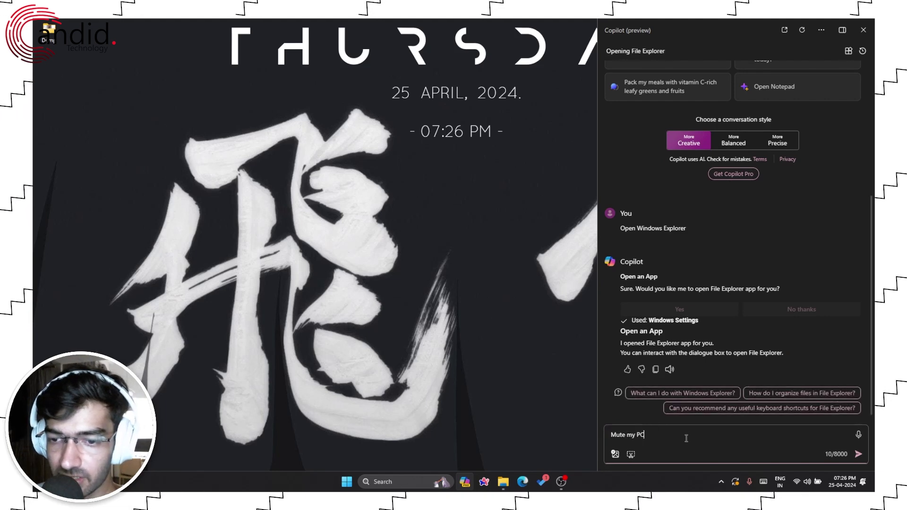
key("Return")
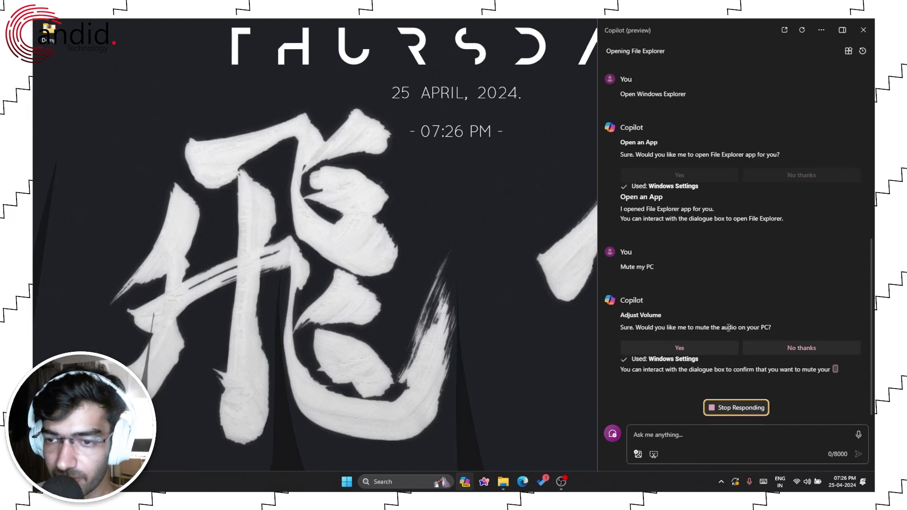
left_click(794, 342)
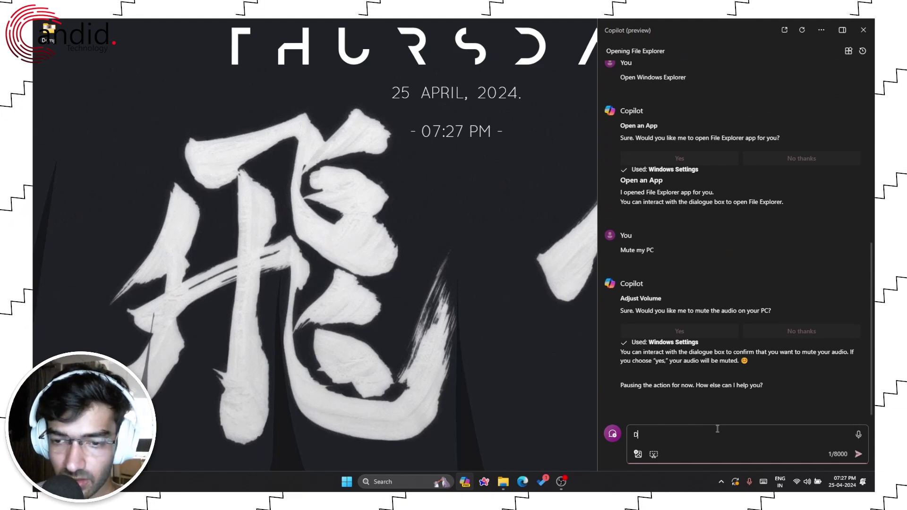
Step: Prompt 'Design a red sports car' and review the four DALL-E 3 images generated
type("esign a red sports car")
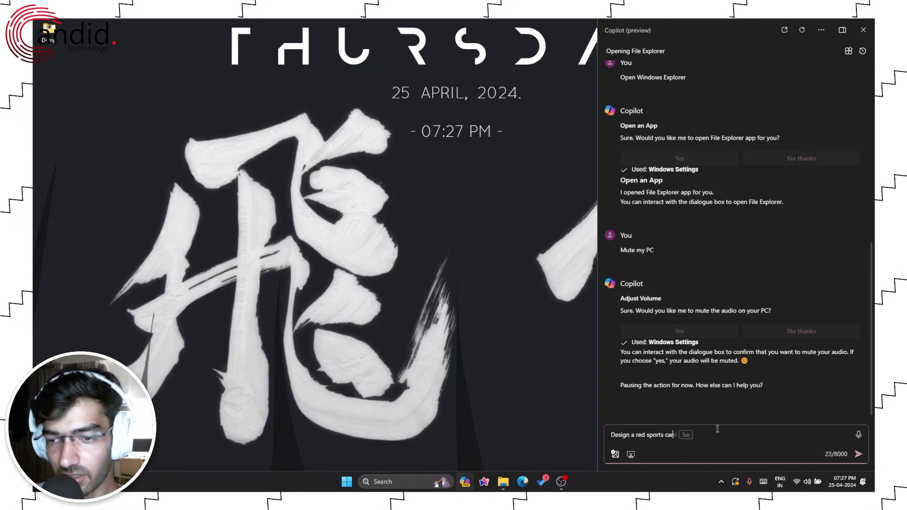
key("Return")
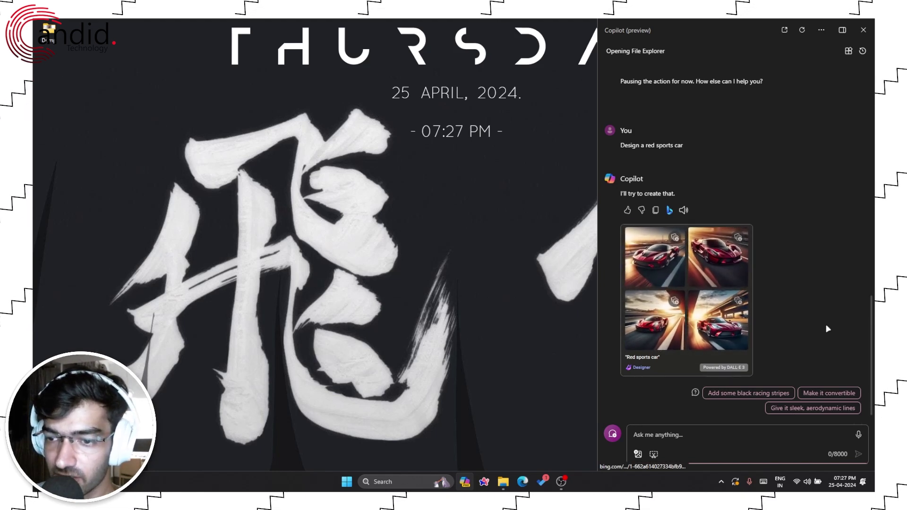
scroll(813, 333, "up", 5)
scroll(813, 335, "down", 5)
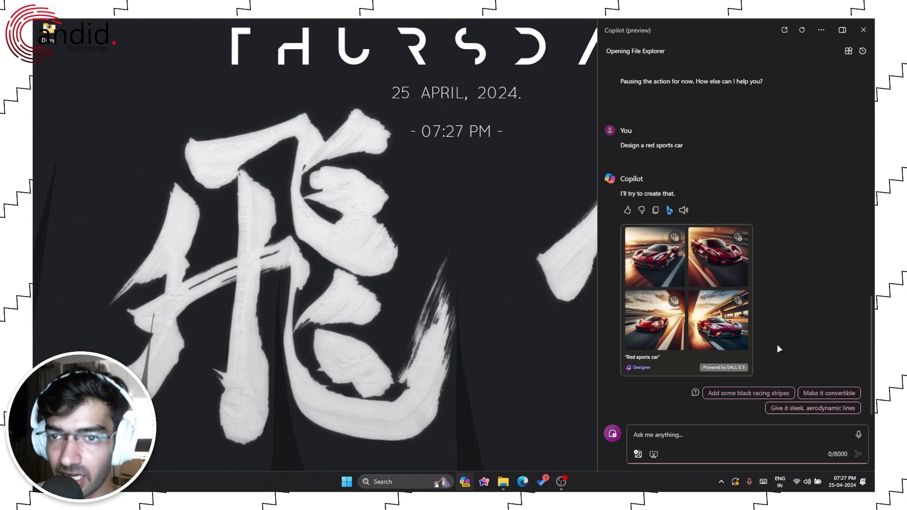
scroll(779, 349, "up", 15)
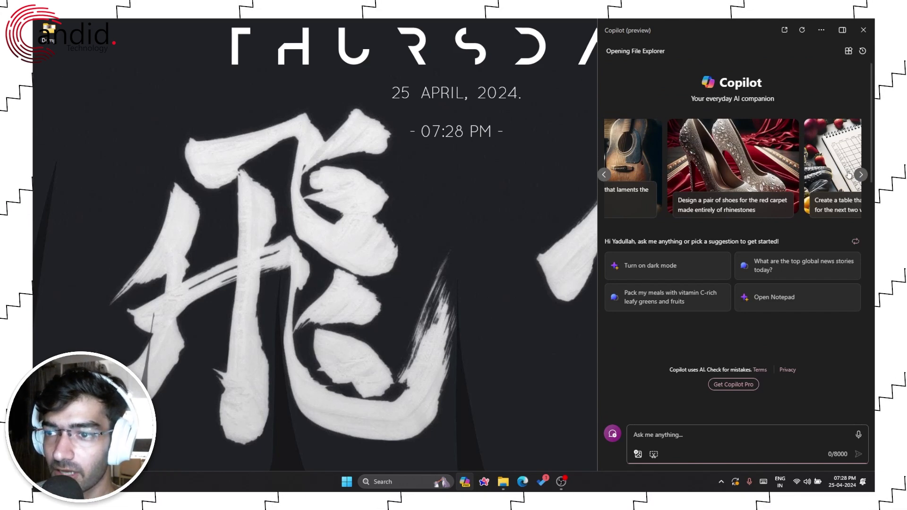
left_click(861, 176)
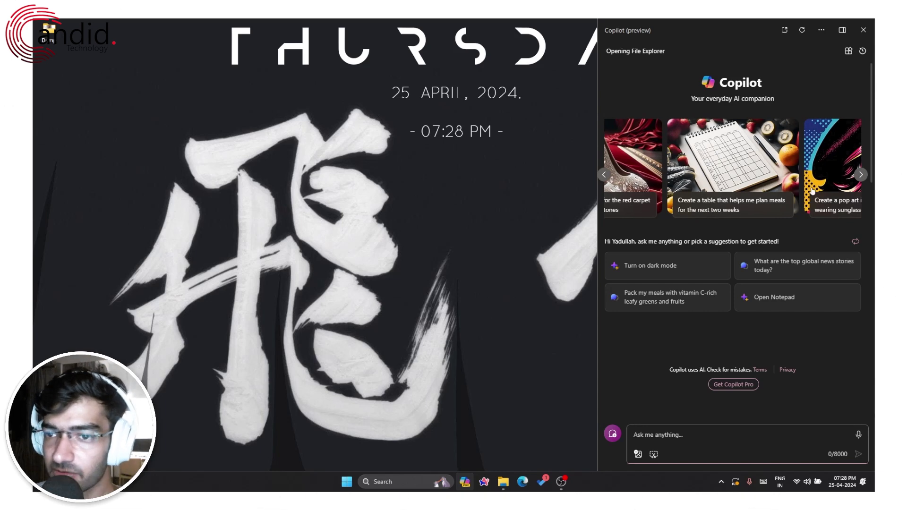
left_click(861, 175)
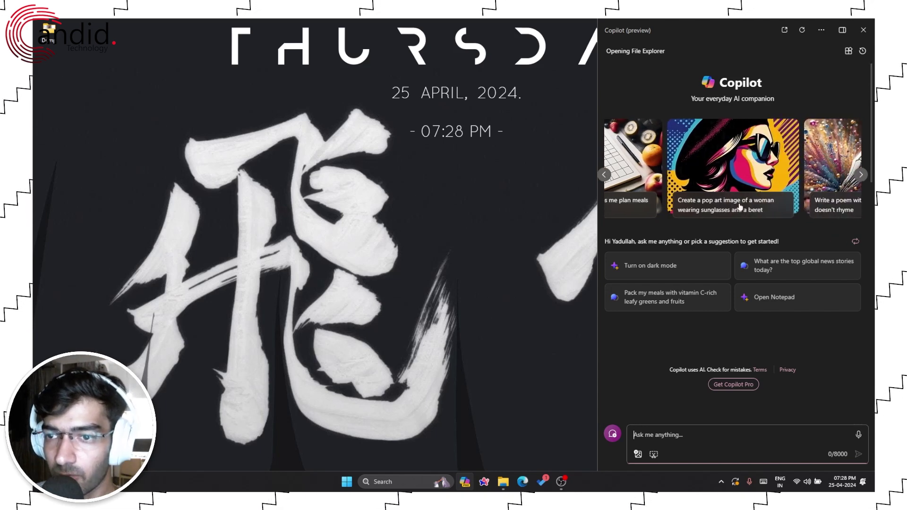
left_click(861, 176)
left_click(862, 176)
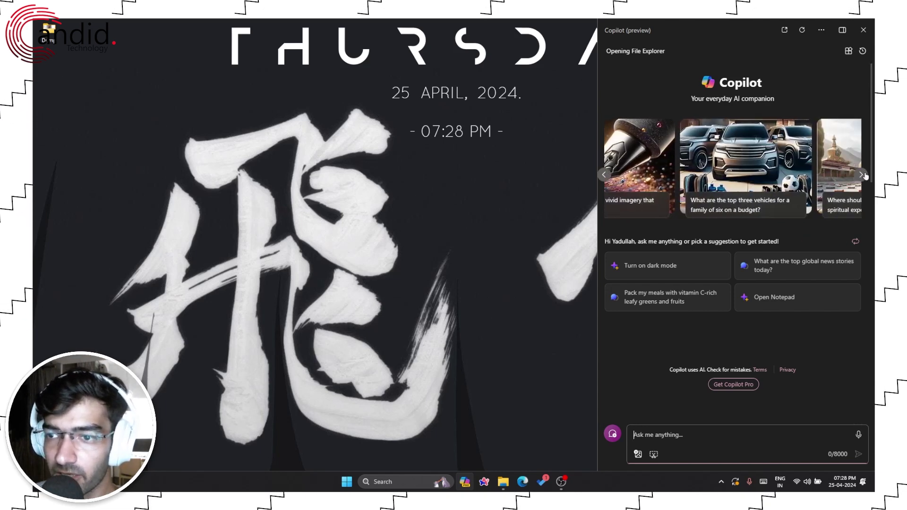
left_click(862, 175)
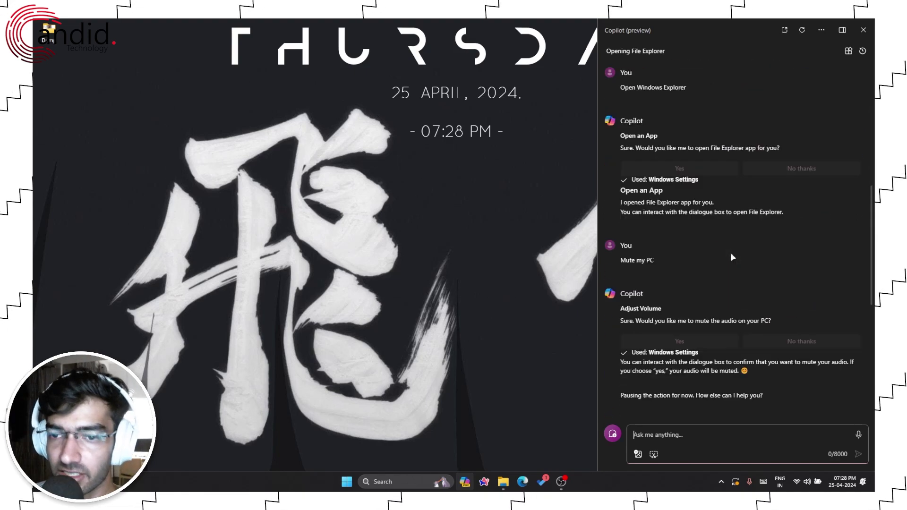
type("What are th")
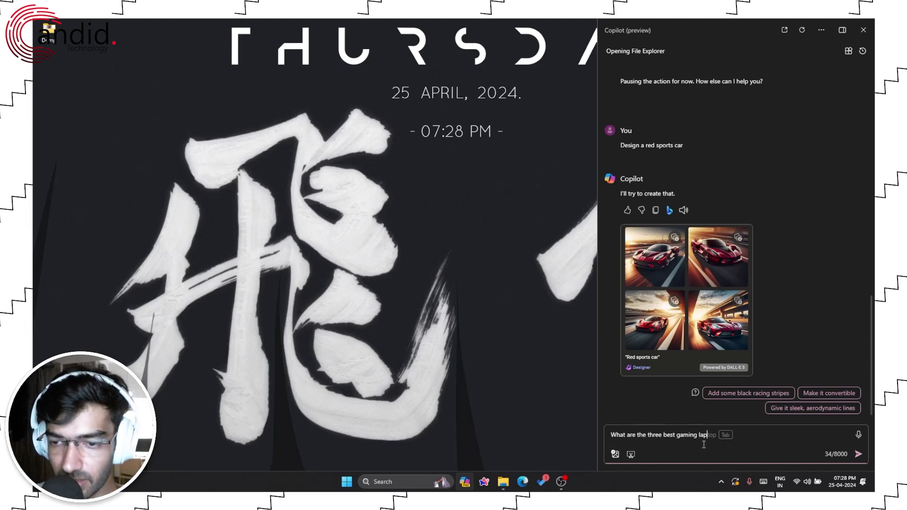
Step: Ask 'What are the three best gaming laptops on the market' and stop the answer once listed
type("et")
key("Return")
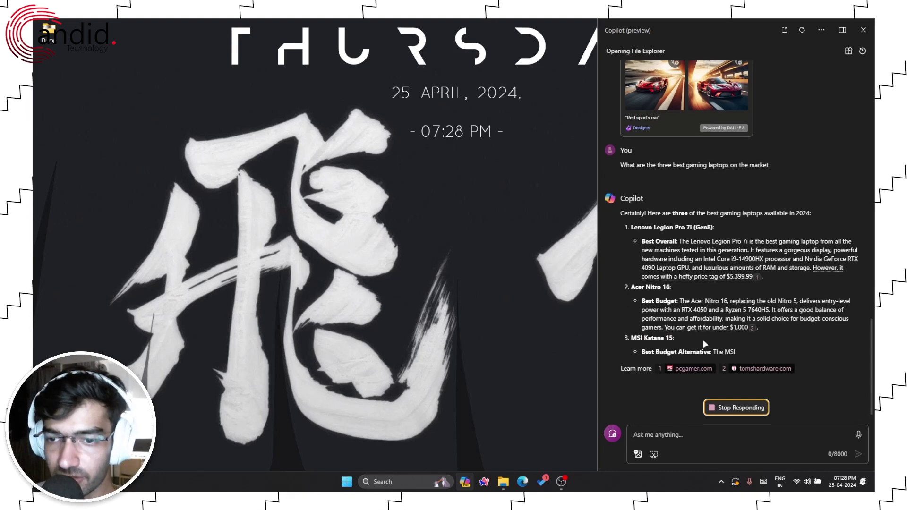
left_click(740, 408)
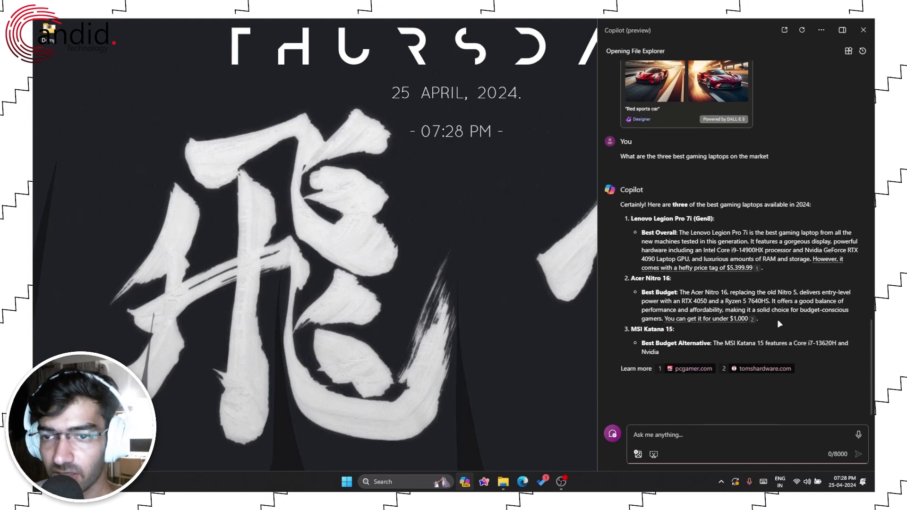
scroll(779, 324, "up", 15)
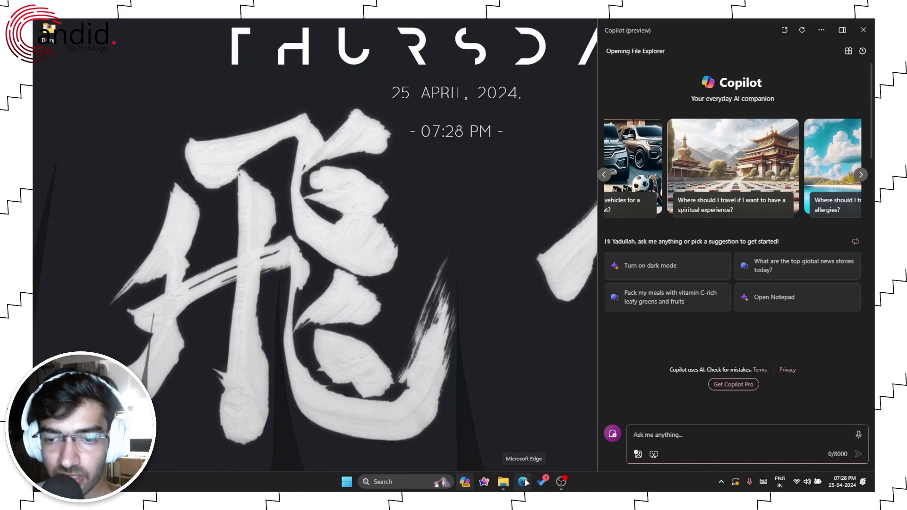
Step: Open techmeme.com in Edge and bring up the Copilot pane beside it
left_click(525, 482)
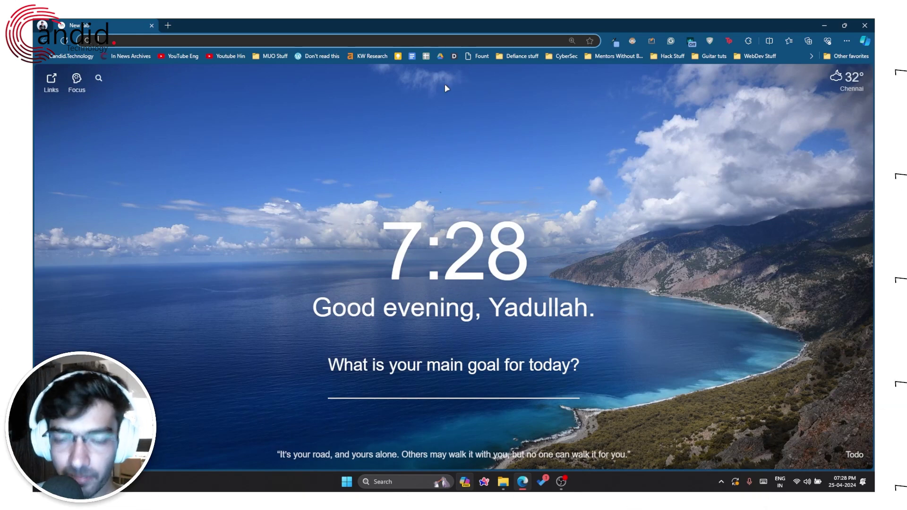
type("techmeme.com")
key("Return")
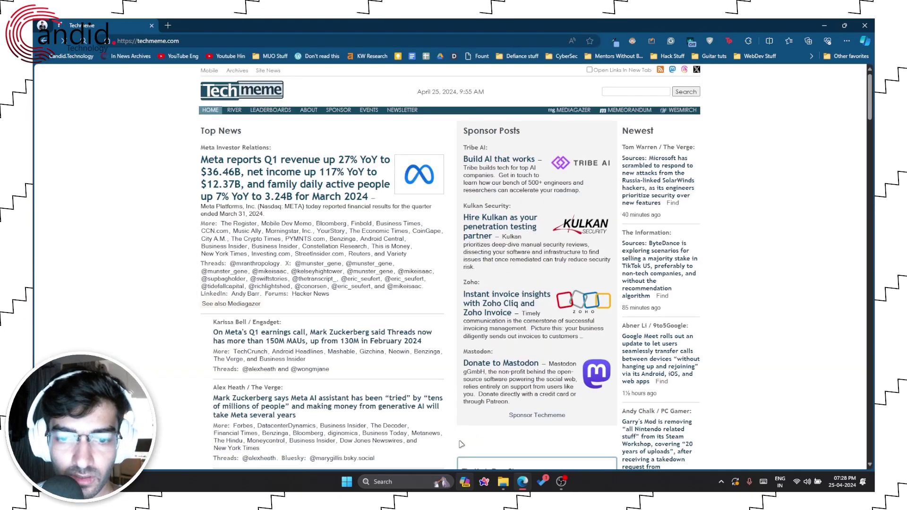
left_click(464, 483)
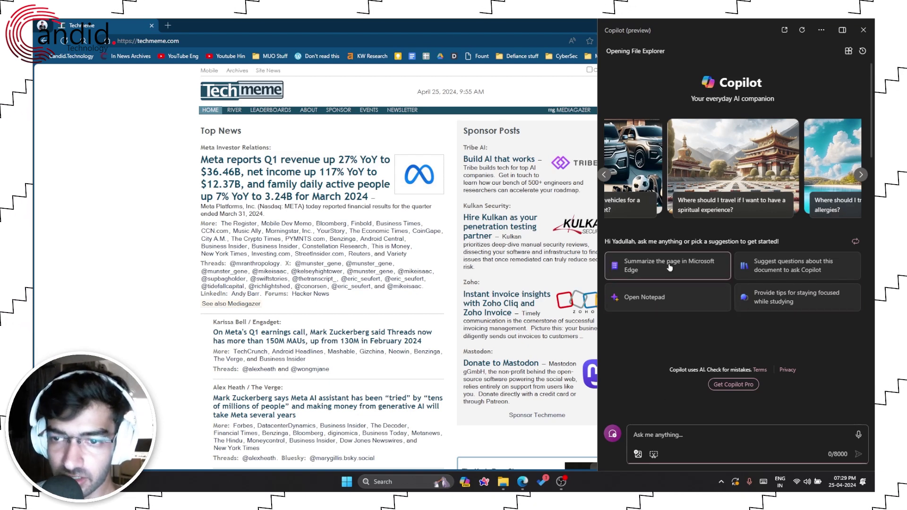
Step: Summarize the Techmeme page in Edge, stopping after the Horizon OS and North Korean animators points
left_click(670, 267)
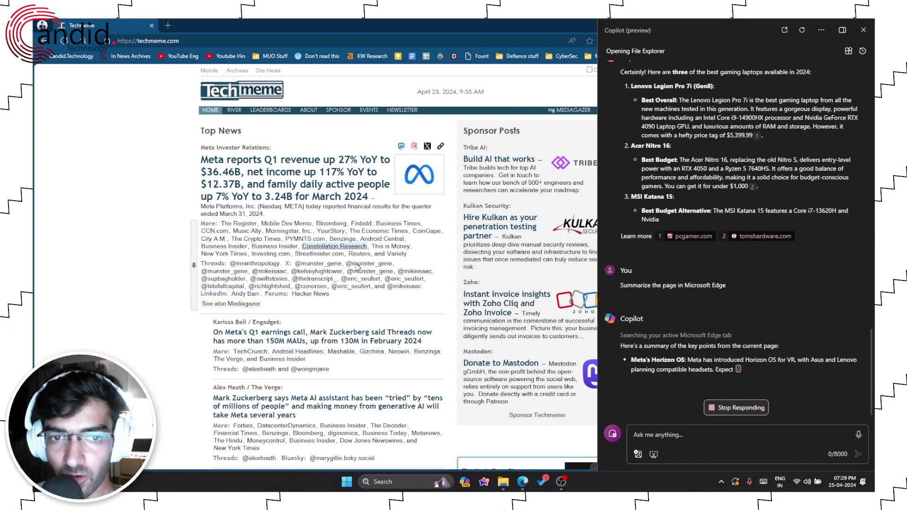
scroll(354, 244, "down", 6)
scroll(354, 245, "up", 6)
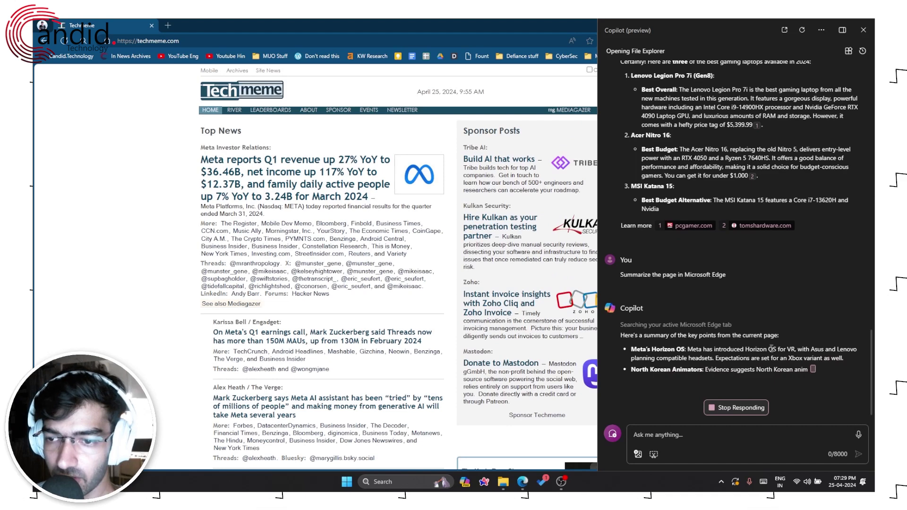
left_click(741, 408)
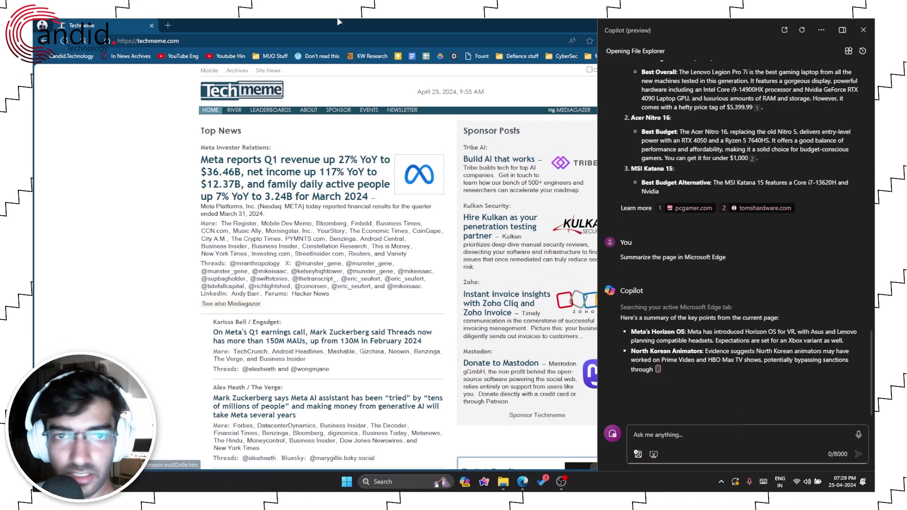
Step: Close Copilot, go to pixabay.com, and briefly open the Cyberpunk/Future sounds playlist before returning
key("ctrl+shift+period")
left_click(388, 45)
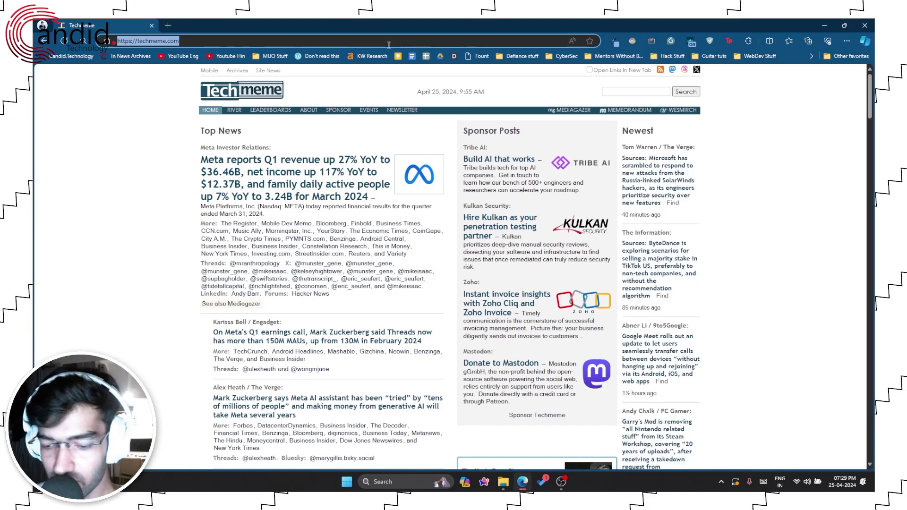
type("pix")
key("Return")
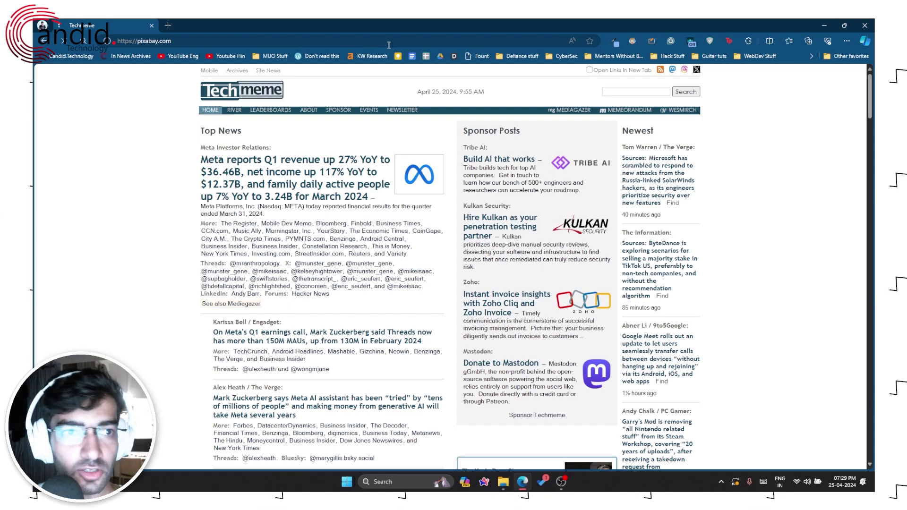
scroll(492, 270, "down", 5)
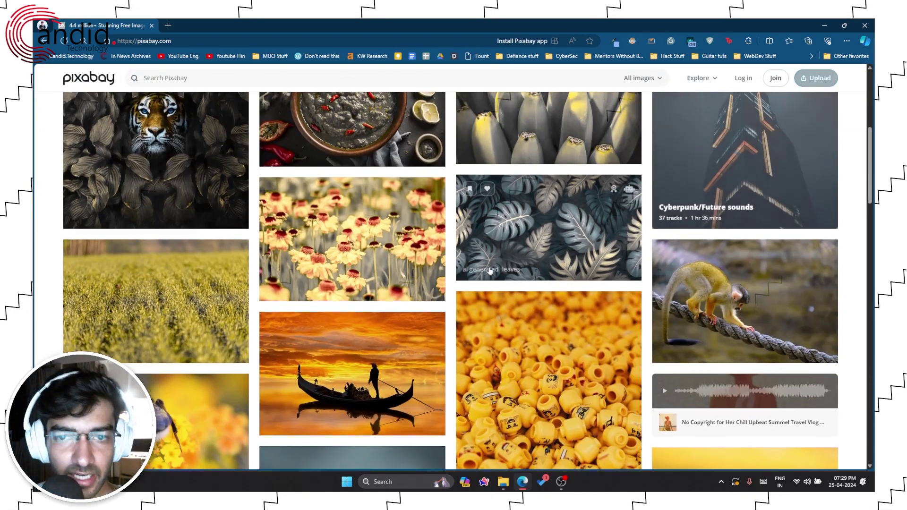
scroll(648, 279, "up", 2)
scroll(647, 279, "down", 1)
left_click(751, 193)
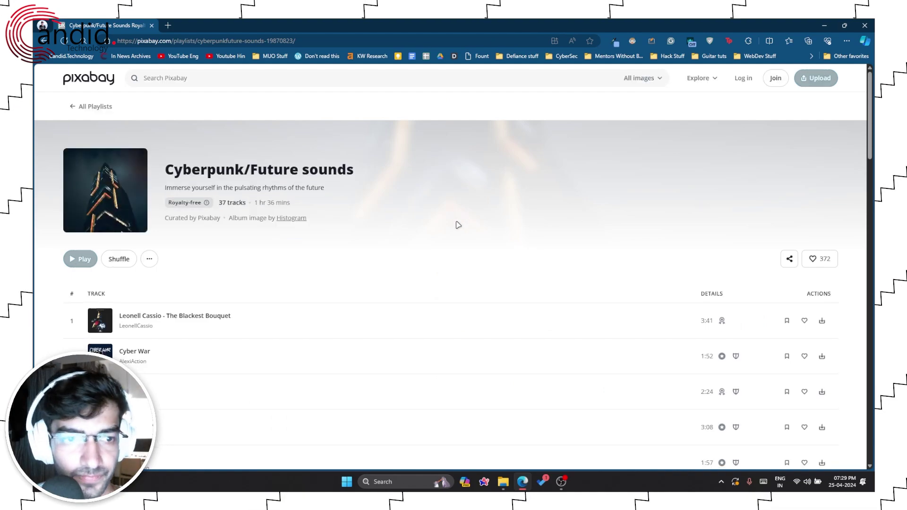
key("alt+Left")
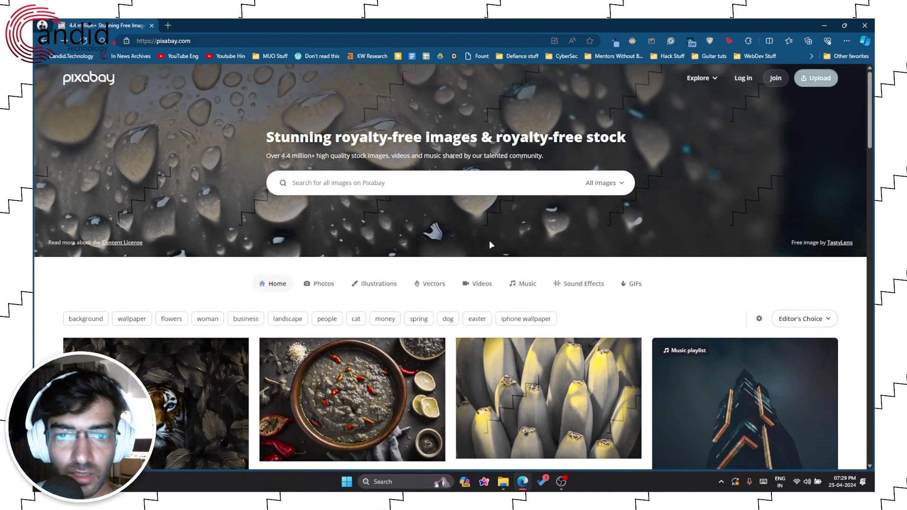
Step: Filter Pixabay to Photos, open the bee on yellow flowers photo, and reopen Copilot beside it
left_click(337, 285)
scroll(533, 299, "down", 10)
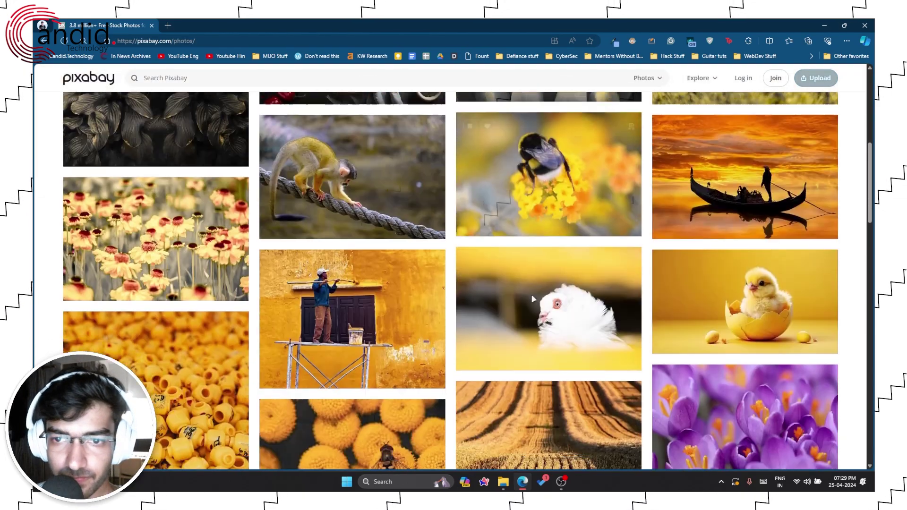
scroll(533, 299, "down", 3)
scroll(533, 299, "up", 5)
scroll(533, 299, "down", 5)
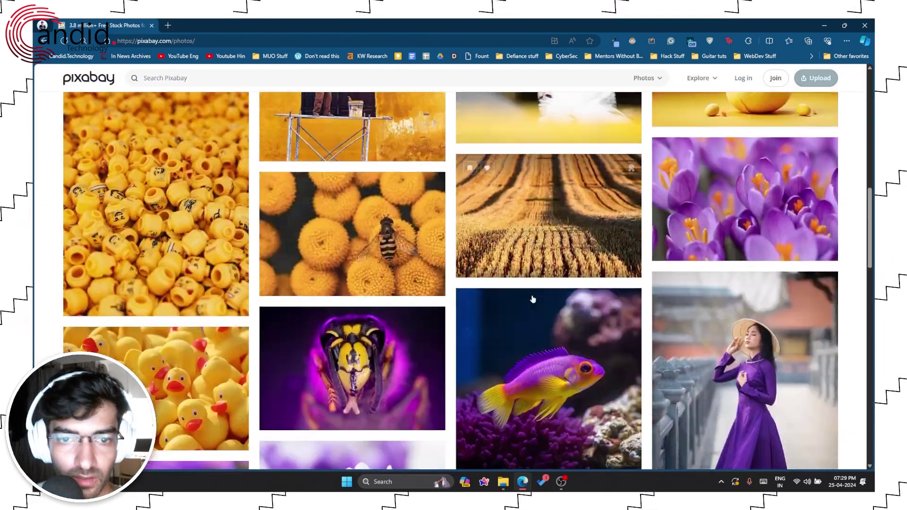
left_click(440, 249)
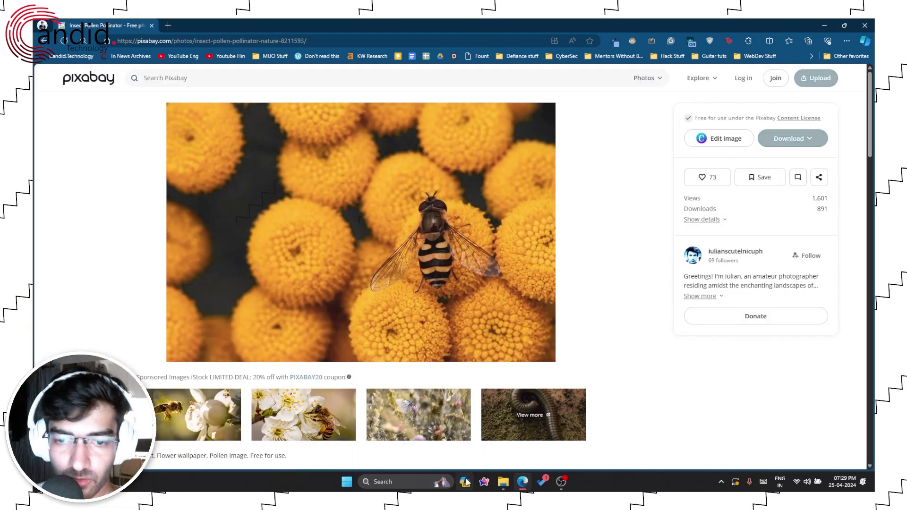
left_click(466, 482)
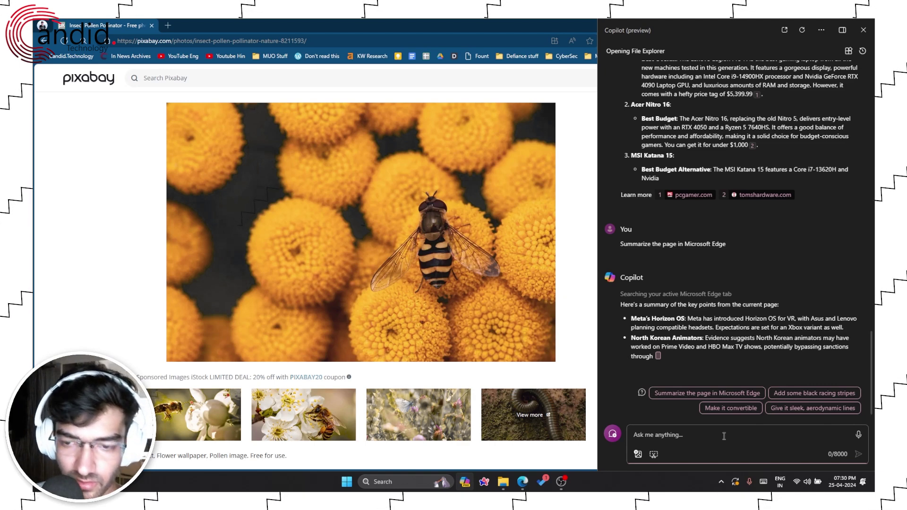
Step: Ask 'What are the photos in Microsoft Edge' and stop the reply about Edge's image editor
type("What are the photos")
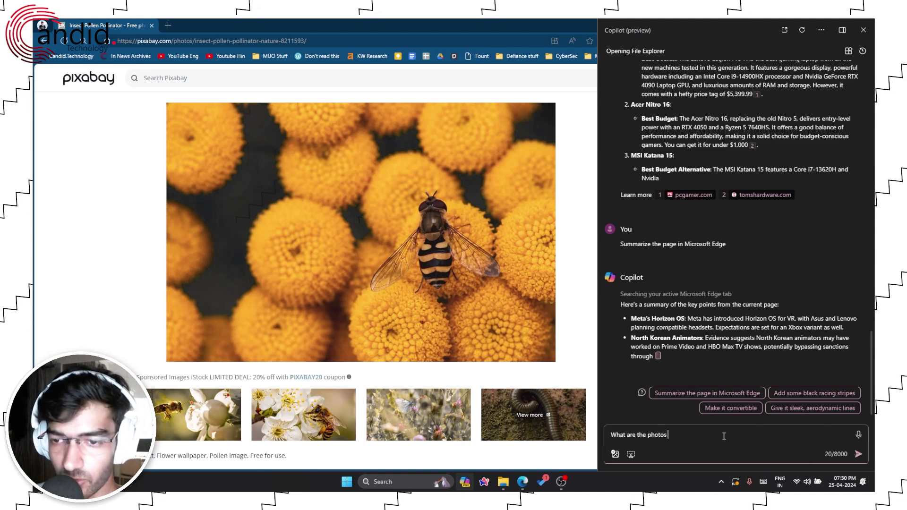
type(" in Microsoft Edge")
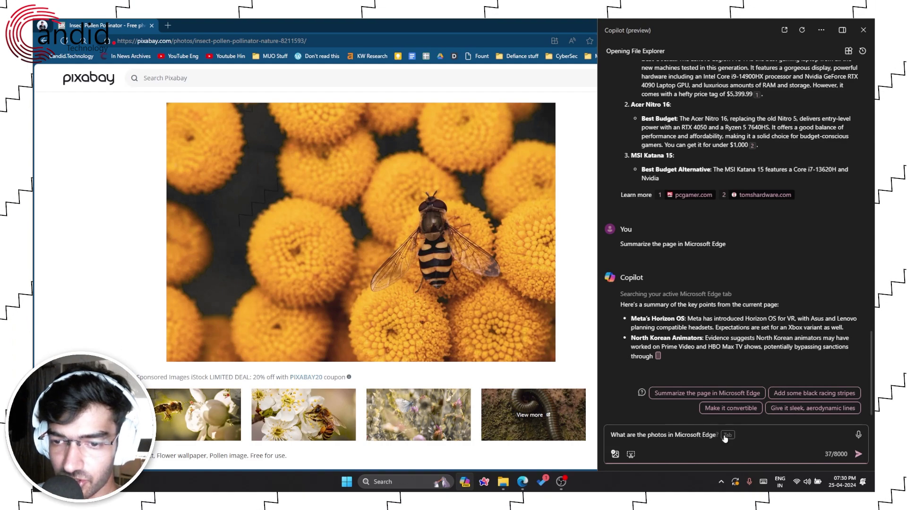
key("Return")
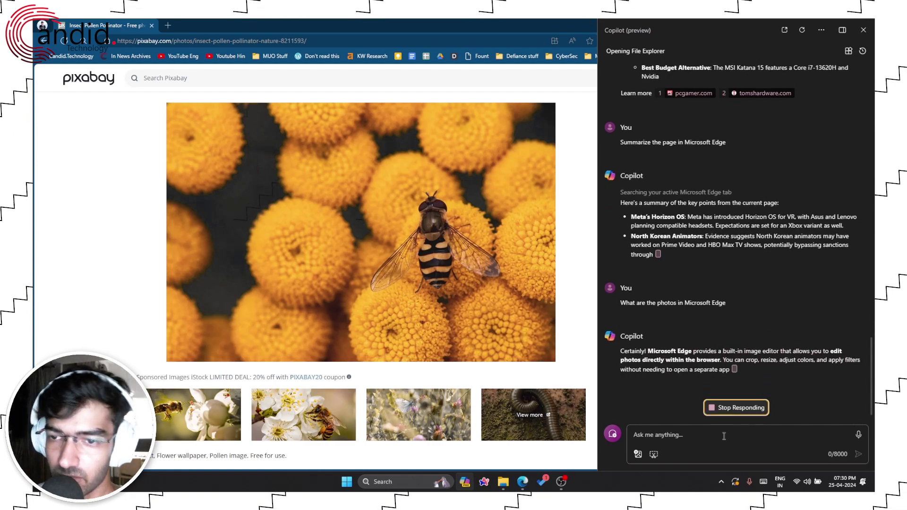
left_click(751, 410)
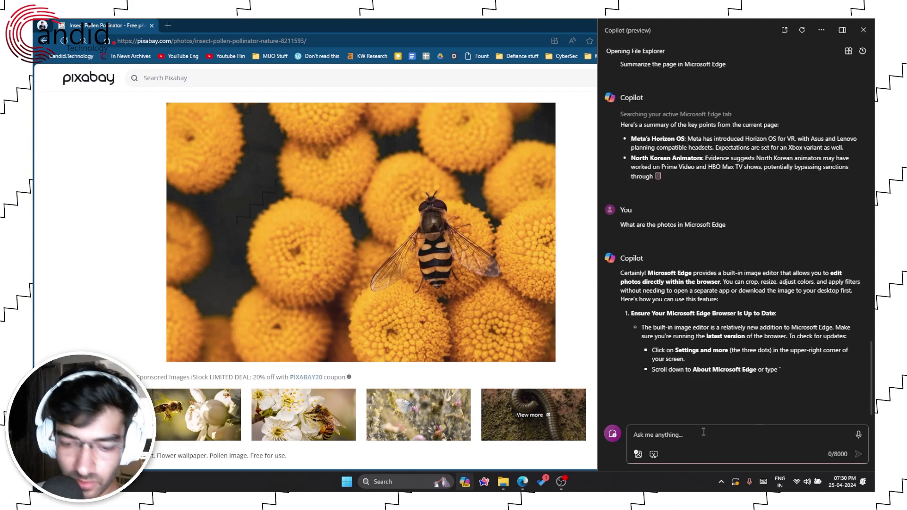
Step: Send 'Summarise the page in Microsoft Edge' to Copilot
type("Suu")
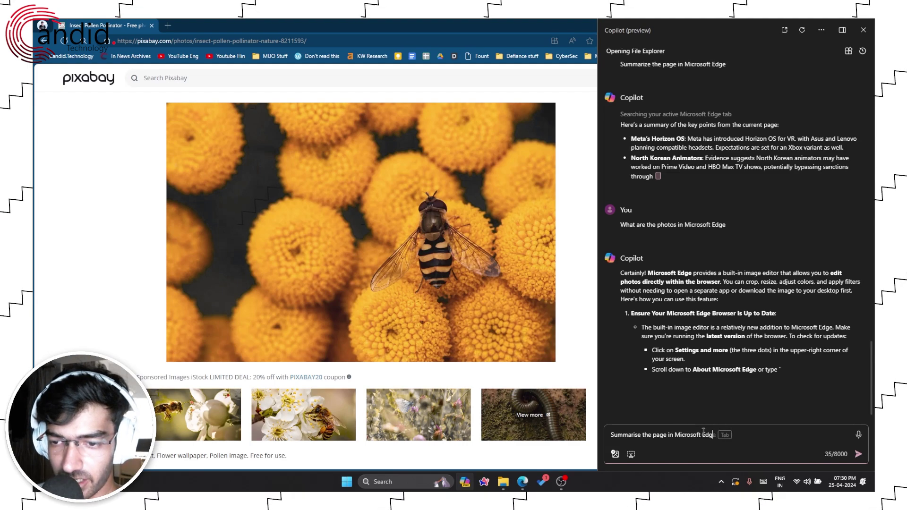
type("e")
key("Return")
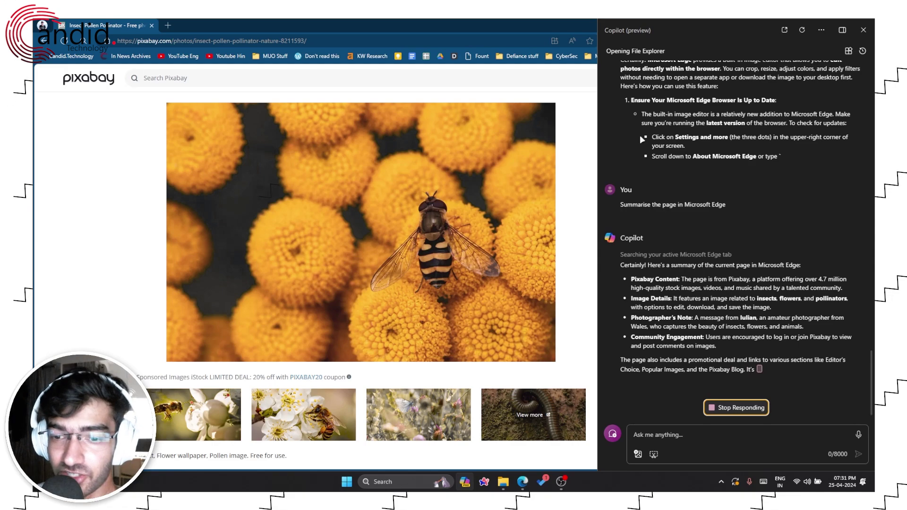
Step: Swap the Windows Copilot sidebar for Edge's Copilot sidebar, browse it, close it, and show the desktop
left_click(865, 31)
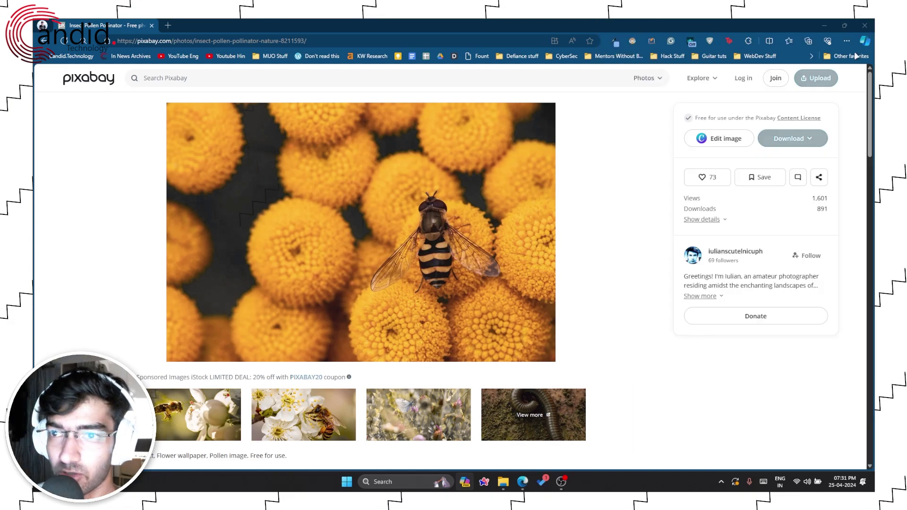
left_click(868, 41)
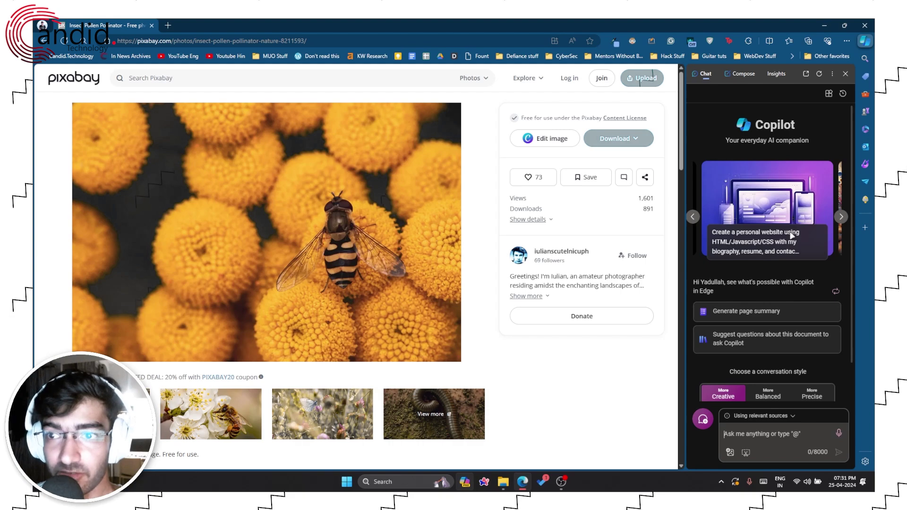
scroll(792, 235, "down", 1)
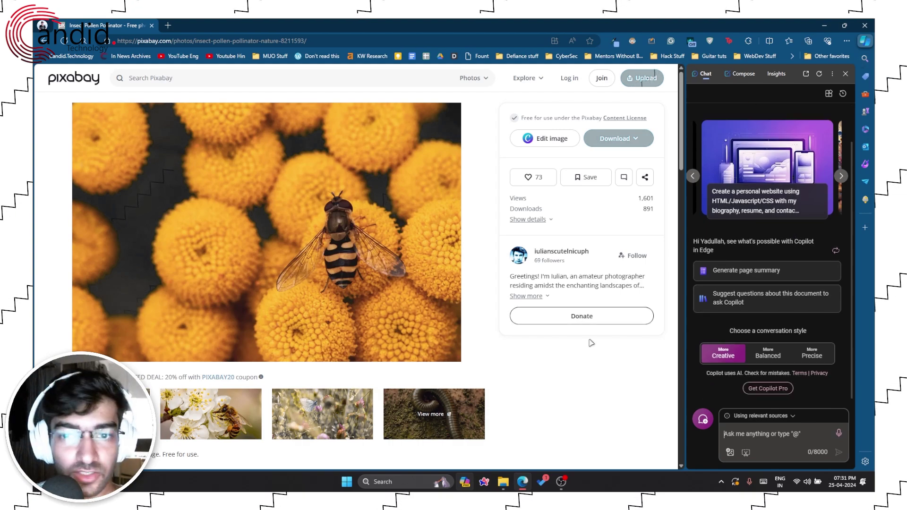
left_click(865, 41)
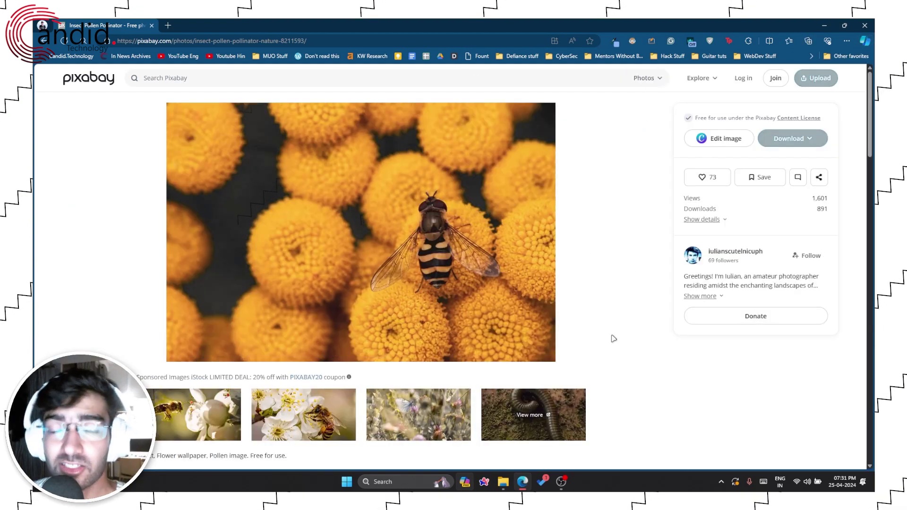
key("super+d")
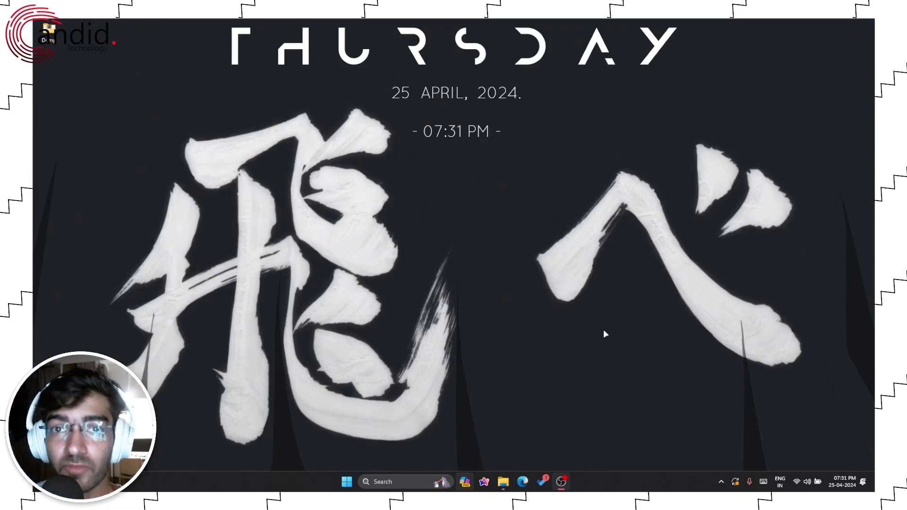